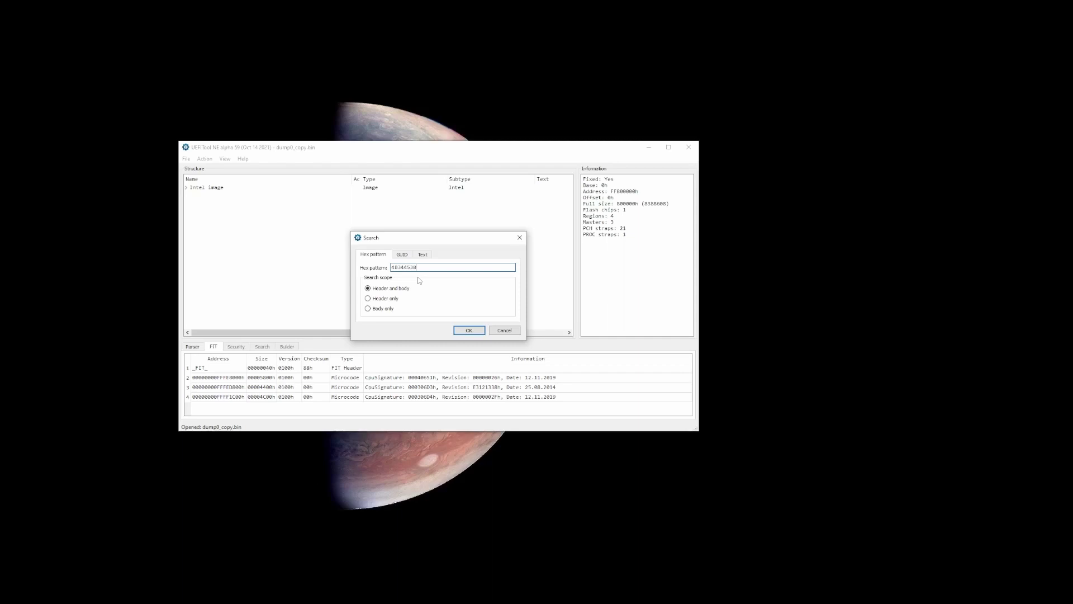
Step: Run the entered hex pattern search across header and body, and inspect the first matching raw section in hex view
click(469, 329)
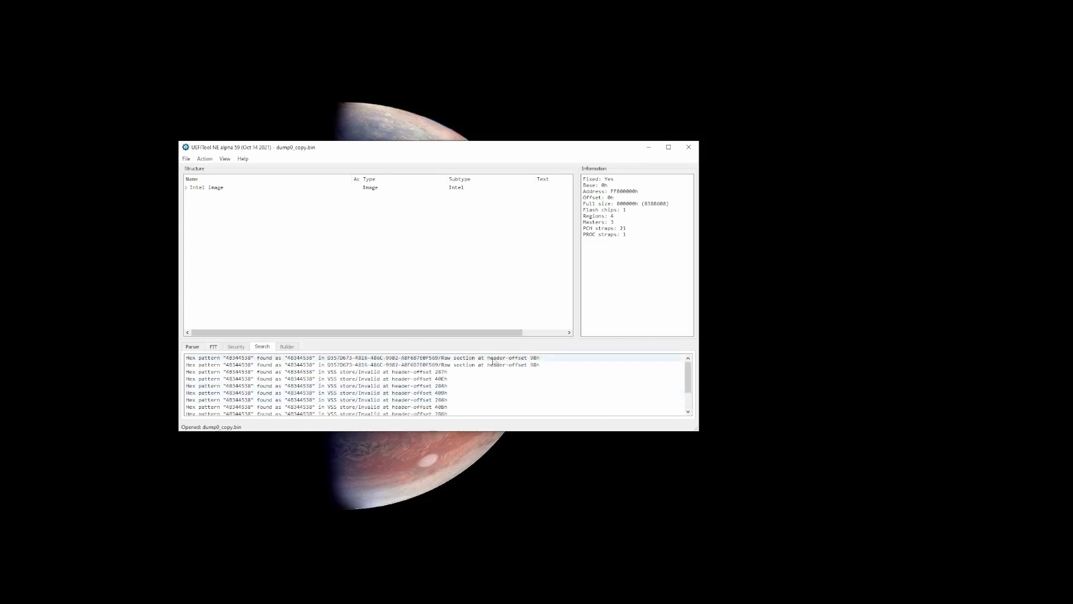
click(494, 358)
double_click(491, 358)
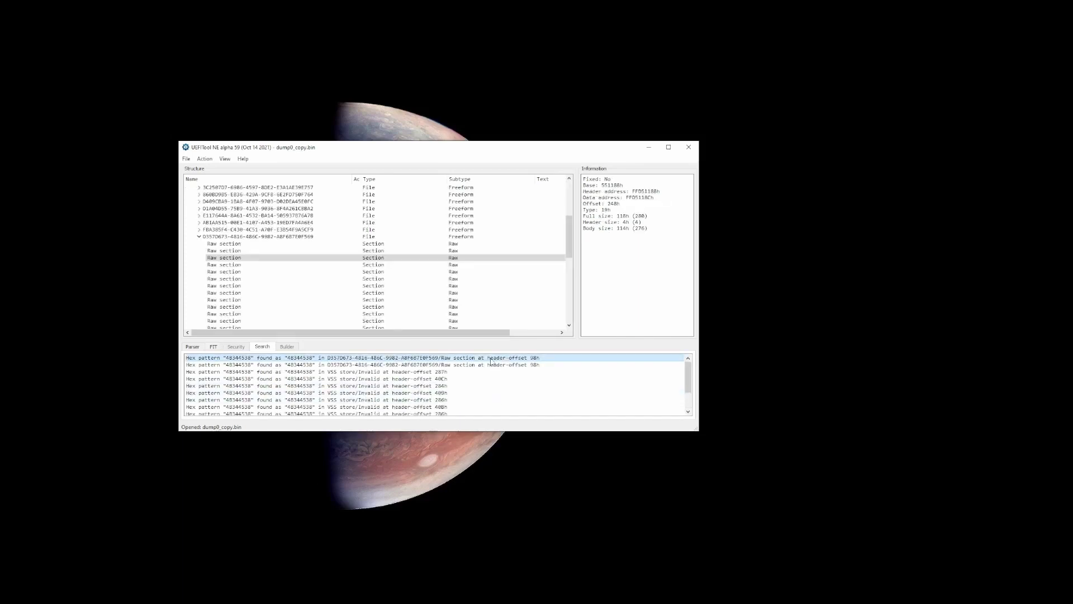
right_click(230, 259)
click(255, 264)
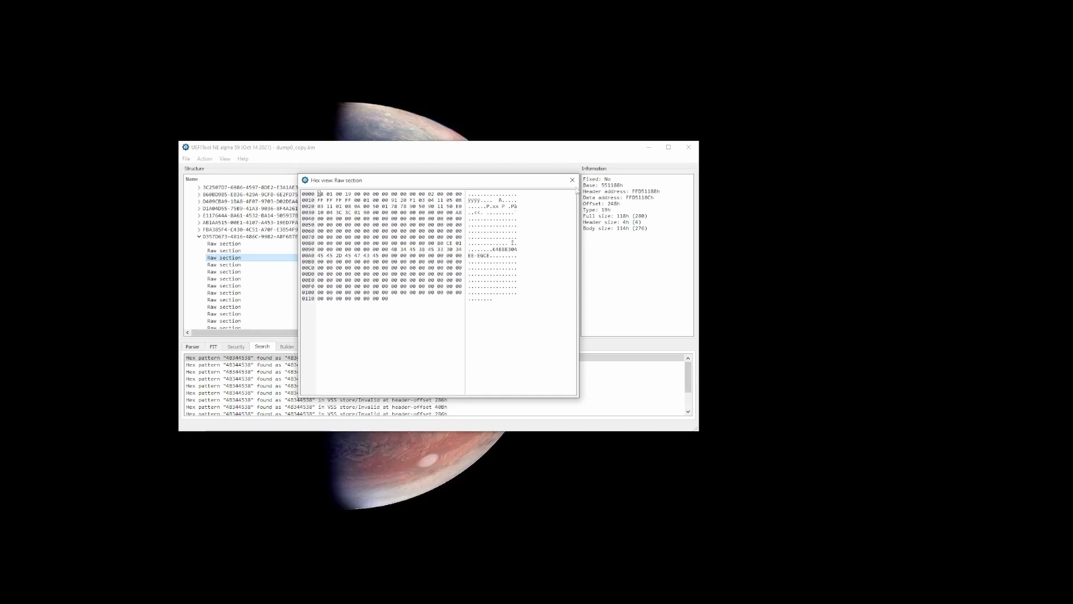
click(572, 180)
Step: Inspect the raw sections three and five rows below the match in hex view, highlighting the memory part number in the second one
double_click(282, 279)
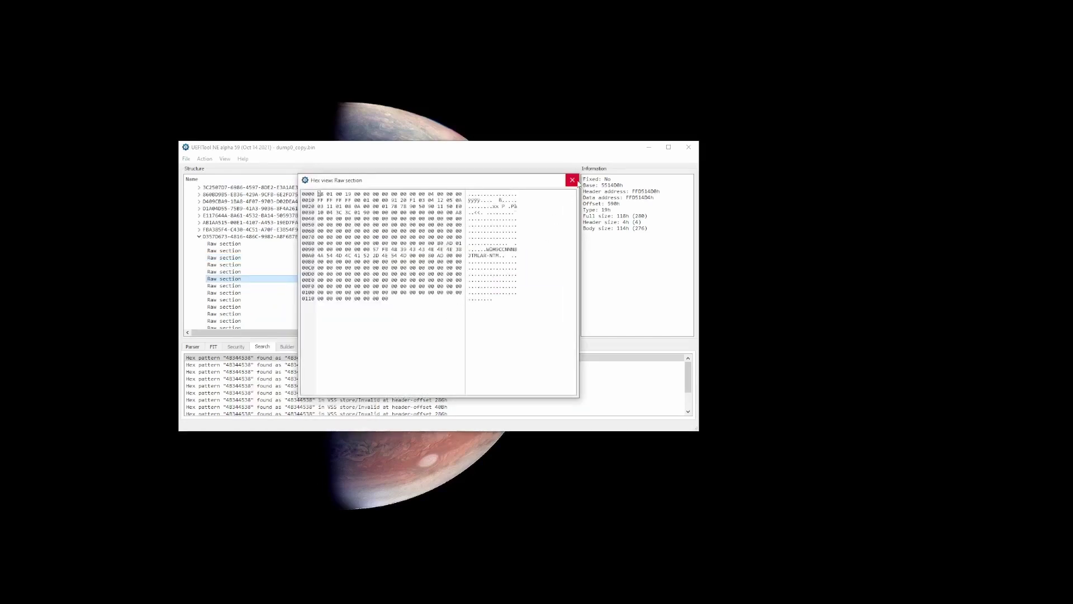
click(573, 180)
double_click(268, 292)
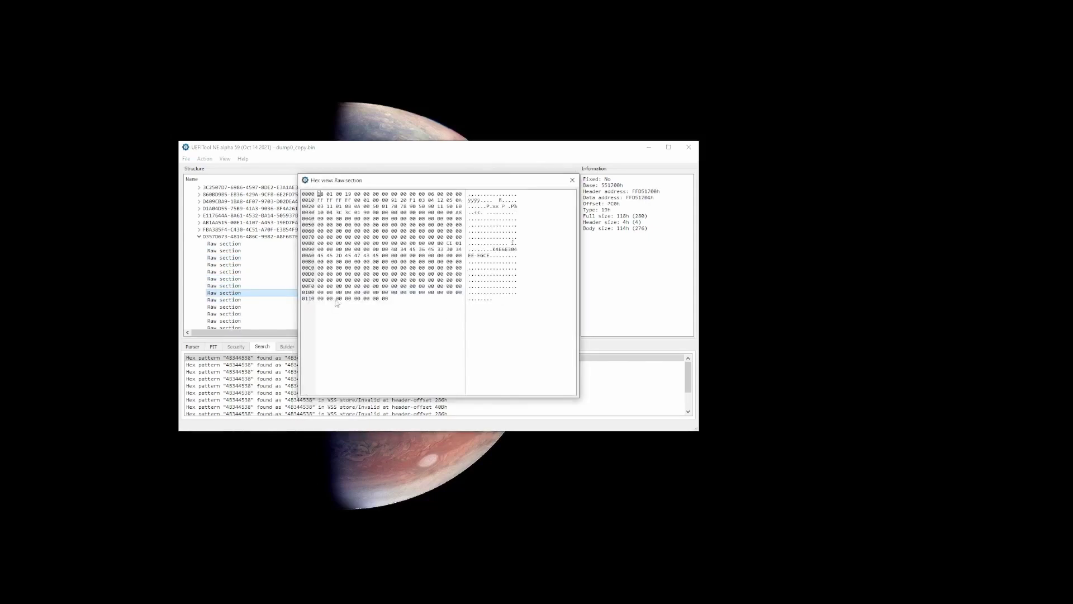
mouse_move(495, 250)
mouse_down()
mouse_move(512, 252)
mouse_move(492, 258)
mouse_up()
click(492, 259)
click(571, 180)
Step: Inspect the second-to-last raw section of the same freeform file in hex view
scroll(250, 266, down, 4)
right_click(250, 258)
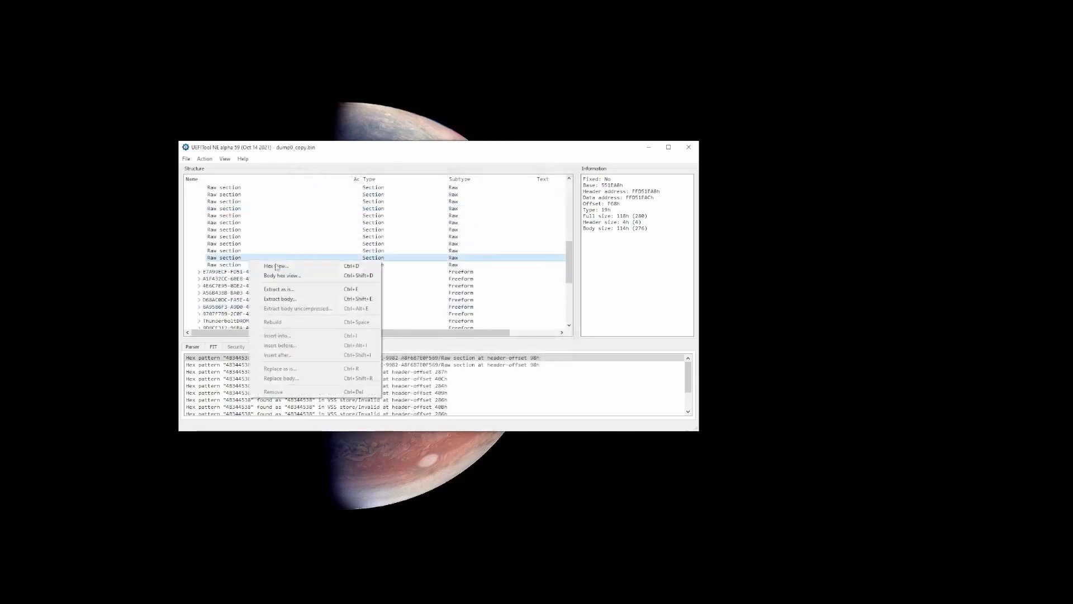
click(272, 267)
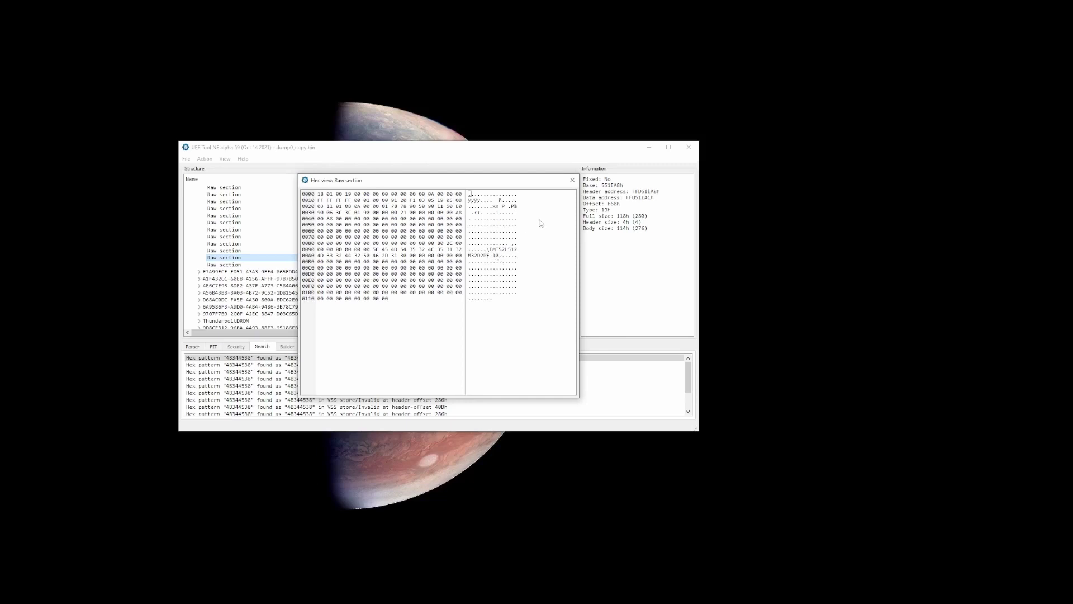
click(572, 180)
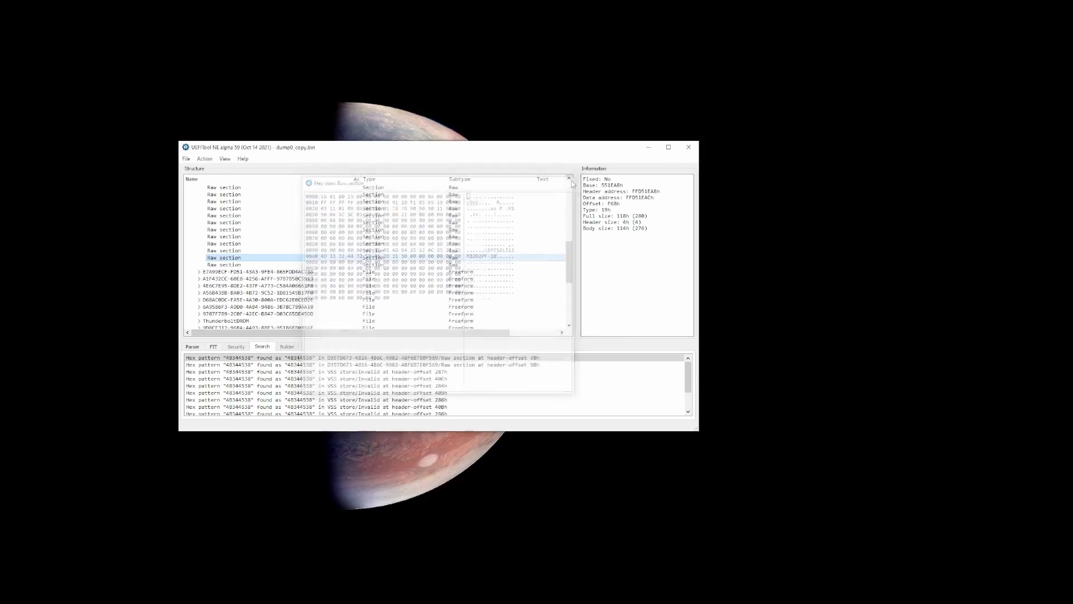
Step: Go to the first EfiGlobalVariableGuid search match and highlight the memory part number in its hex view
scroll(538, 408, down, 2)
double_click(500, 400)
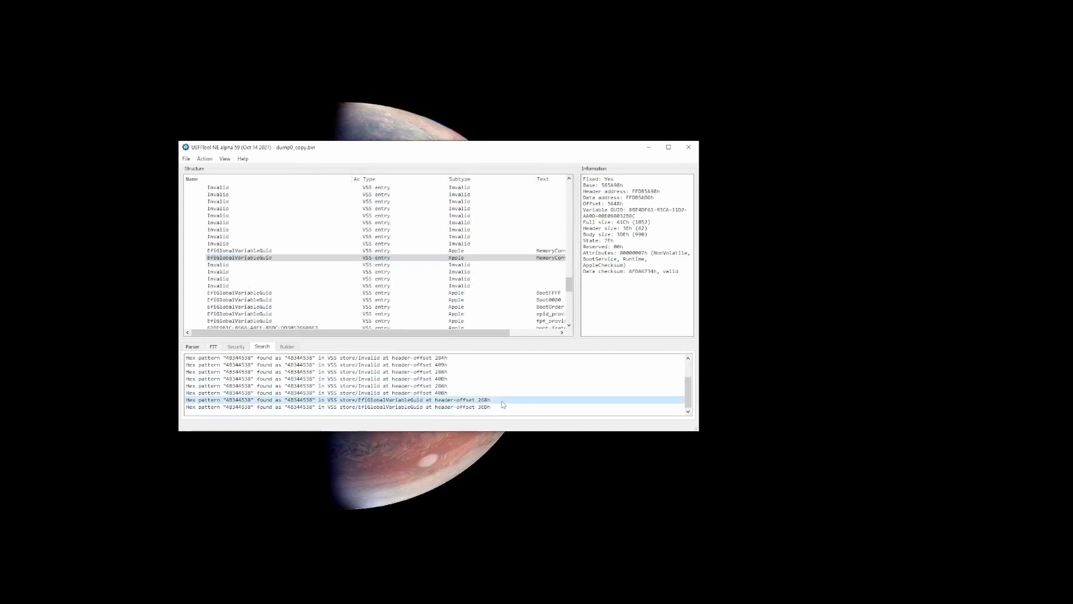
drag(347, 333, 389, 333)
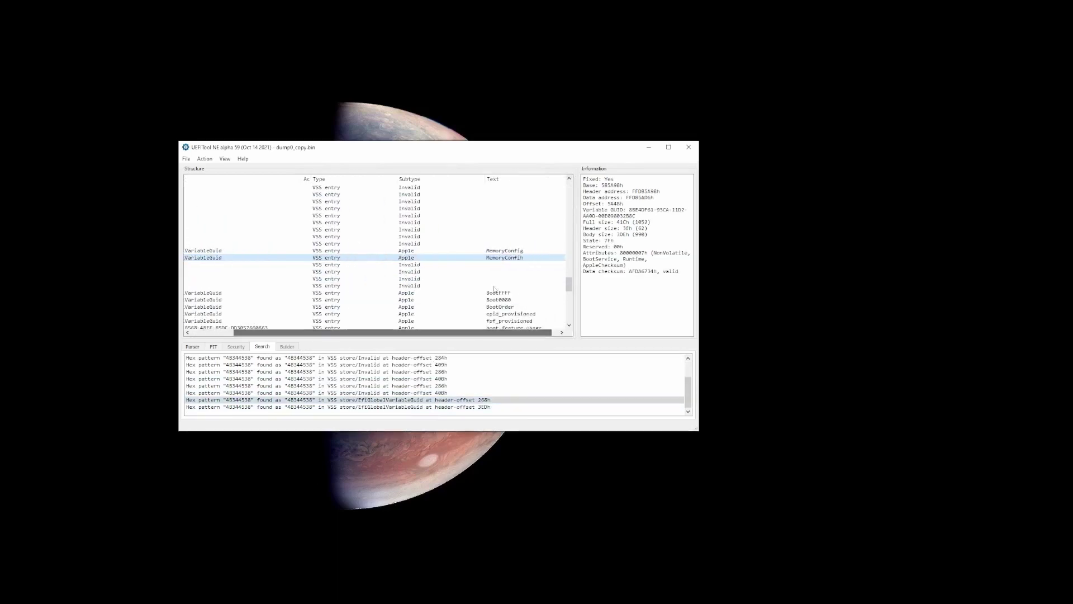
drag(491, 334, 449, 334)
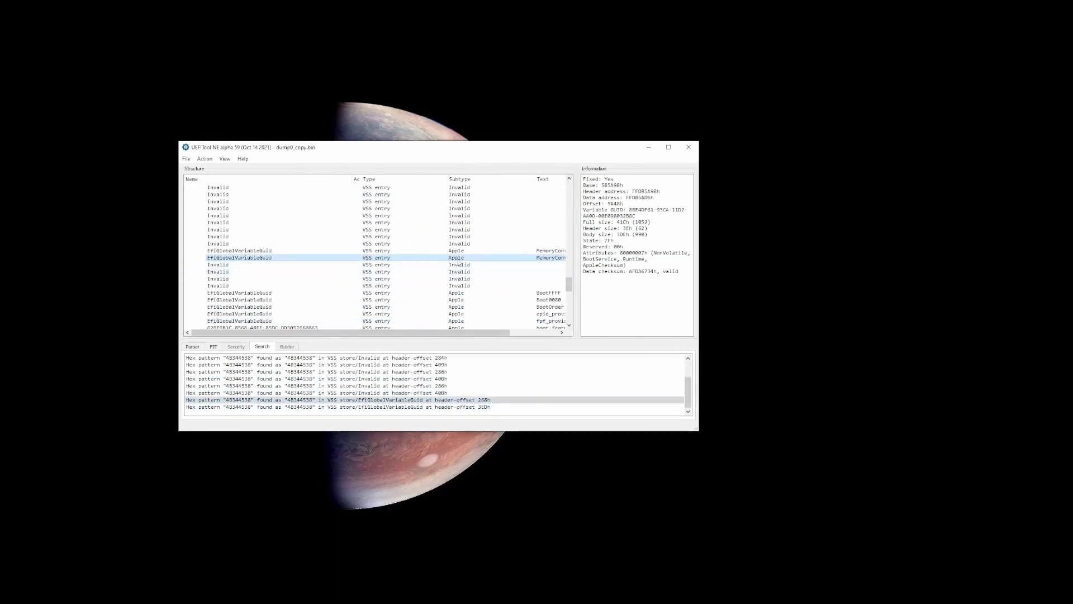
right_click(459, 261)
click(476, 266)
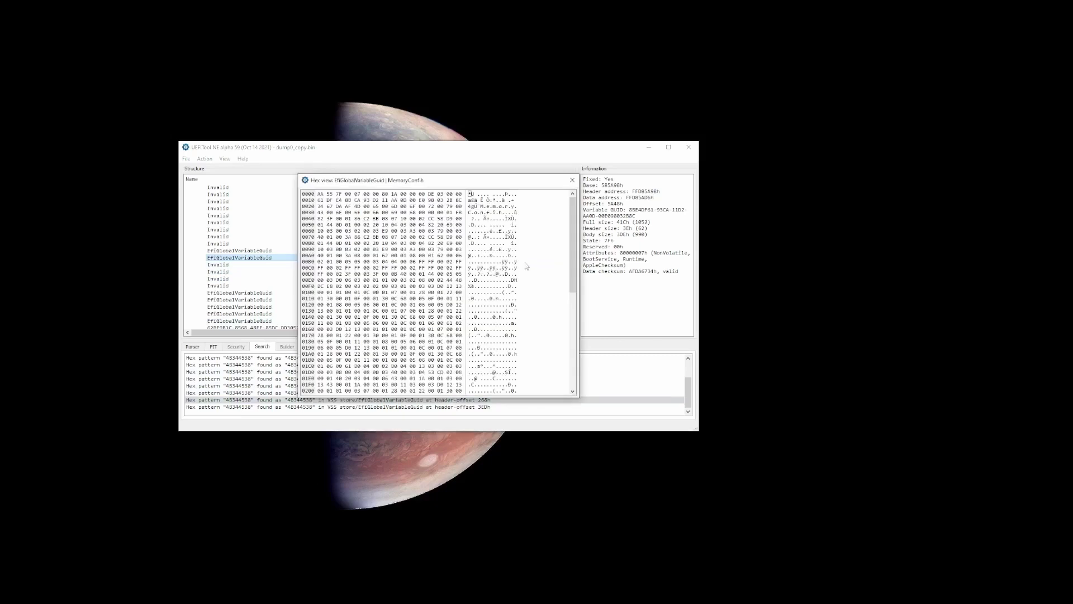
scroll(511, 386, down, 2)
drag(493, 279, 511, 280)
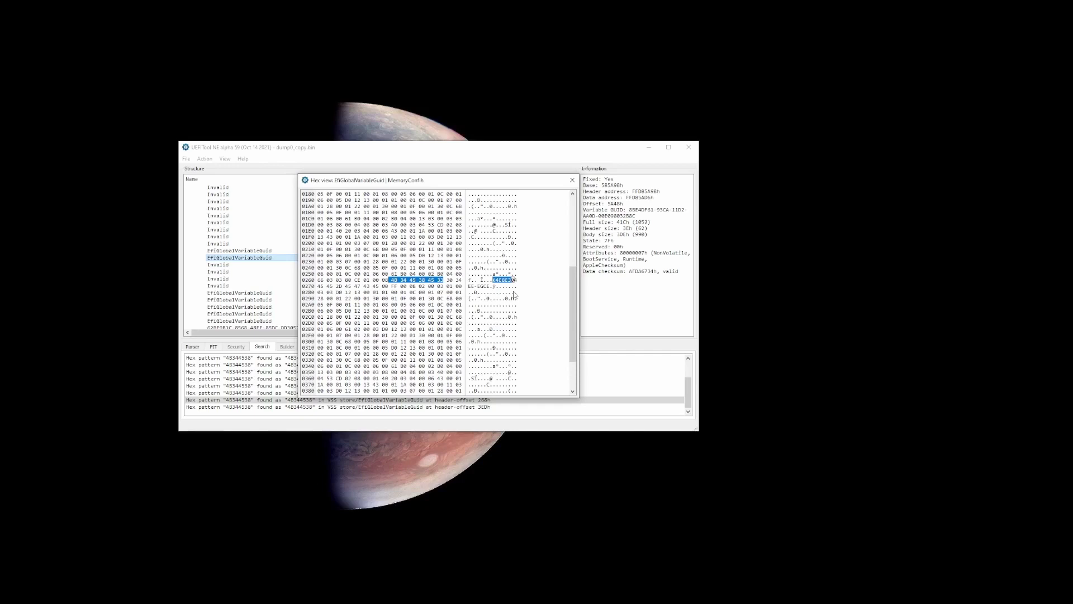
click(572, 180)
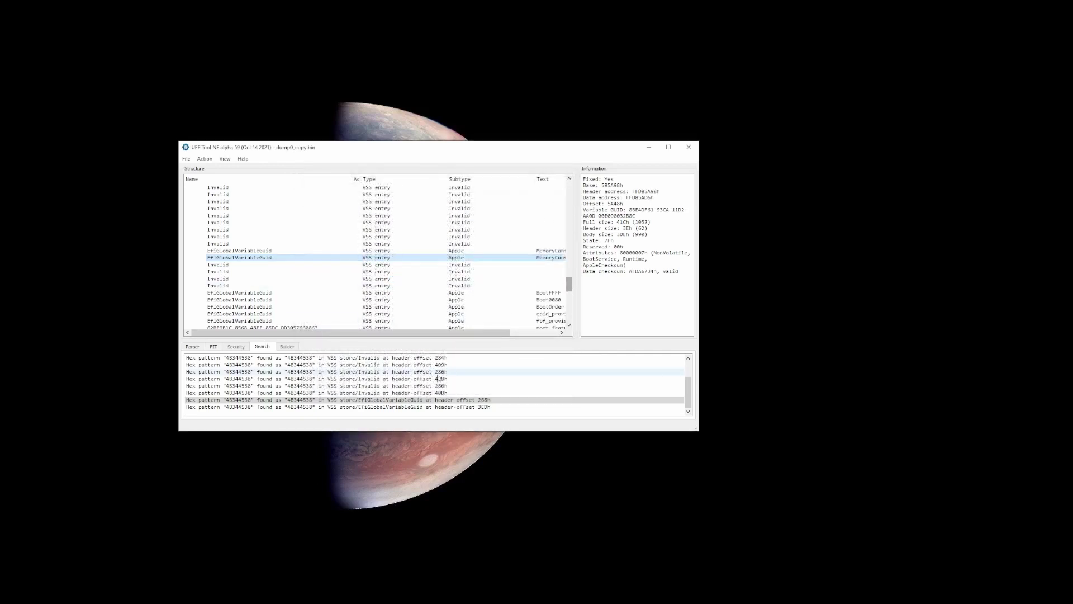
Step: Go to the second raw section search match and highlight the memory part number in its body hex view
scroll(391, 386, up, 3)
double_click(363, 364)
double_click(280, 258)
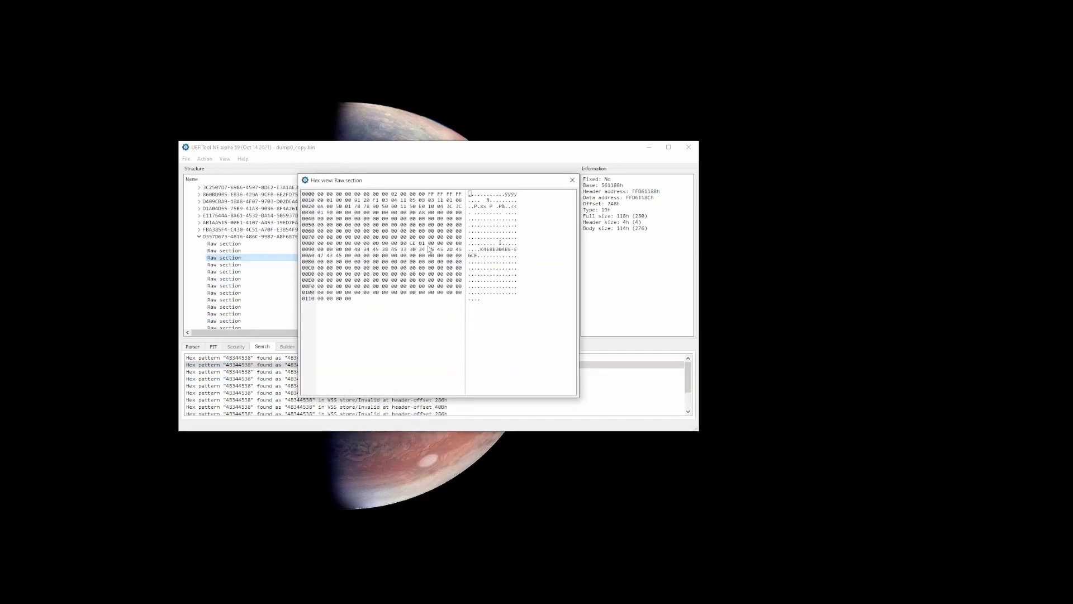
drag(481, 249, 512, 249)
click(573, 180)
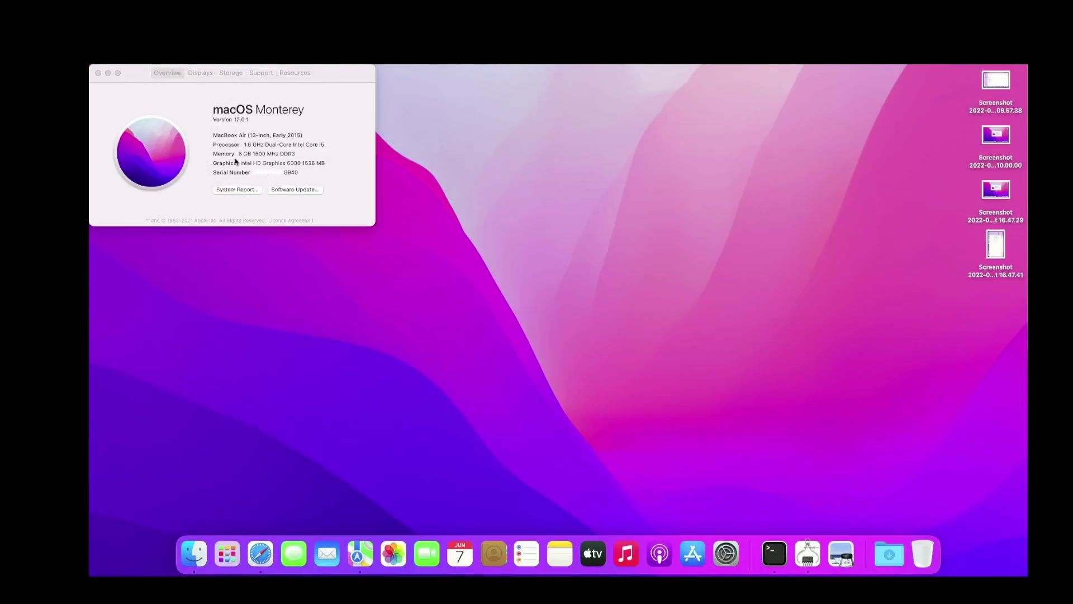
Step: Open the macOS System Report, examine the memory slots' sizes and part numbers, and close the report
click(249, 190)
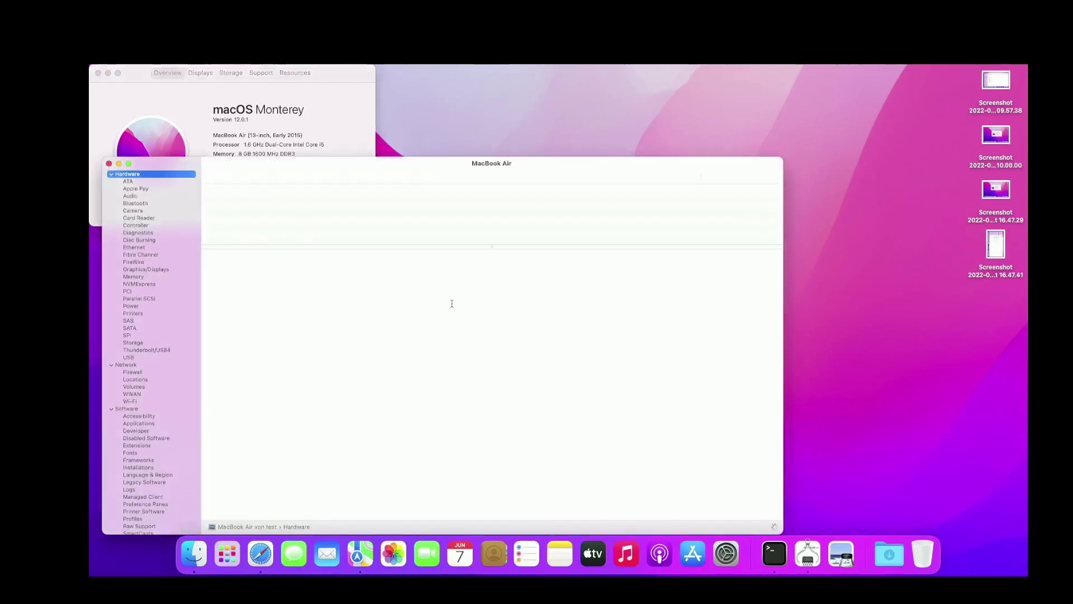
click(133, 276)
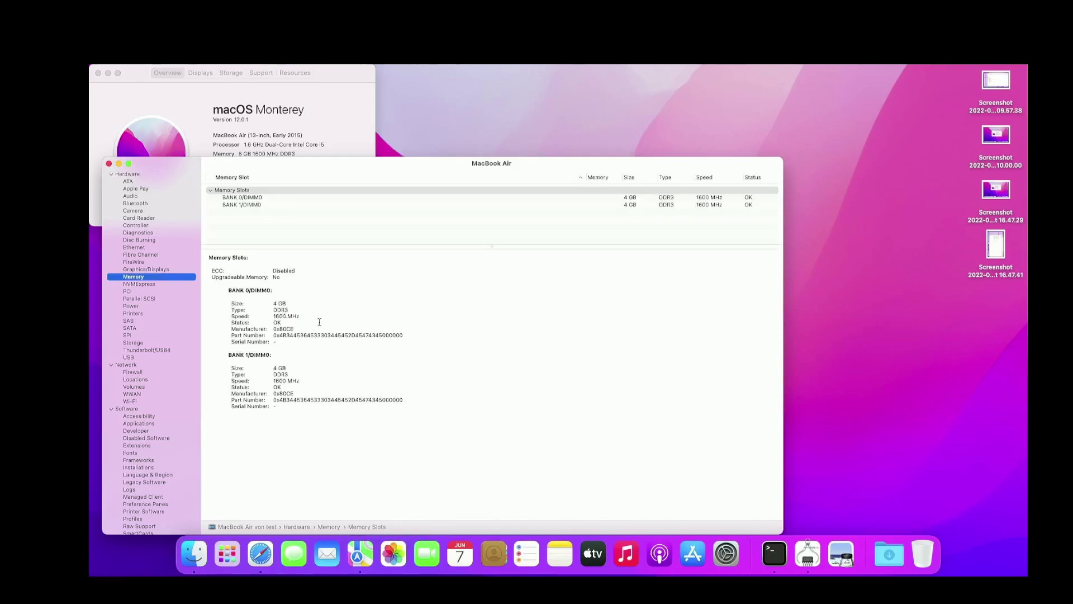
click(109, 164)
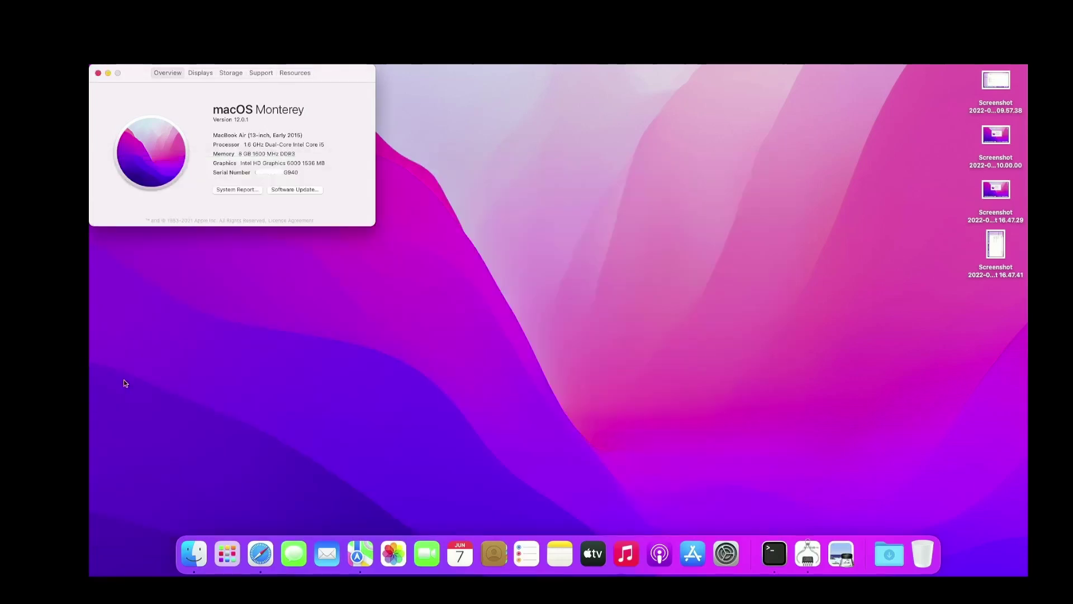
Step: Switch to Safari and open the copied link to the YouTube video "Doubling the VRAM on a GTX 1050 from 2 GB to 4 GB"
click(261, 552)
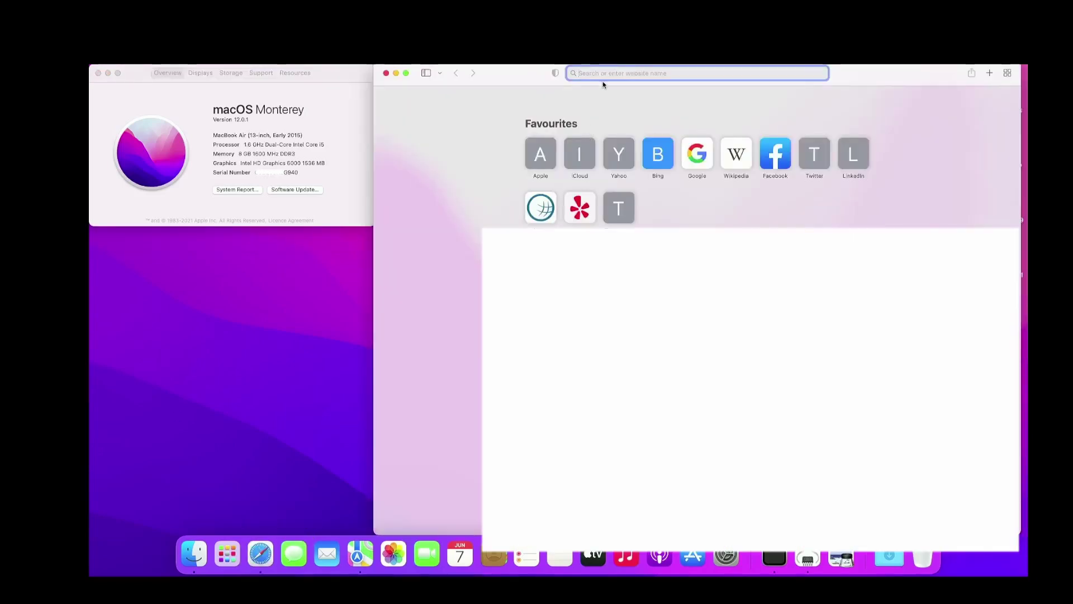
key(super+v)
key(Return)
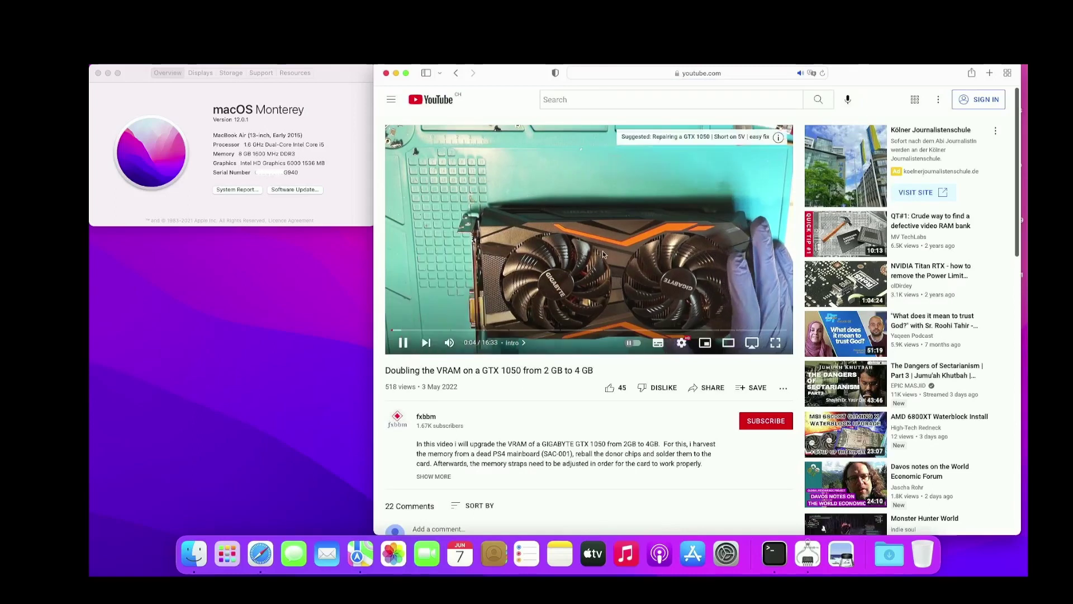
scroll(602, 250, down, 2)
scroll(603, 251, up, 2)
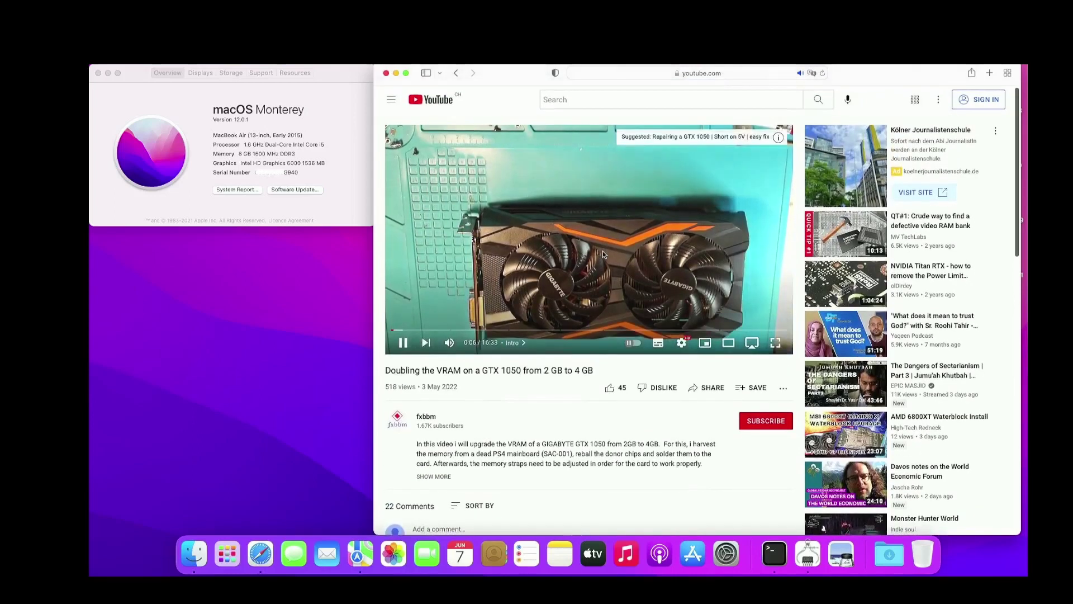
Step: Play the video briefly in full screen from about 5:39, and pause it in the page with the ad banner dismissed
click(526, 329)
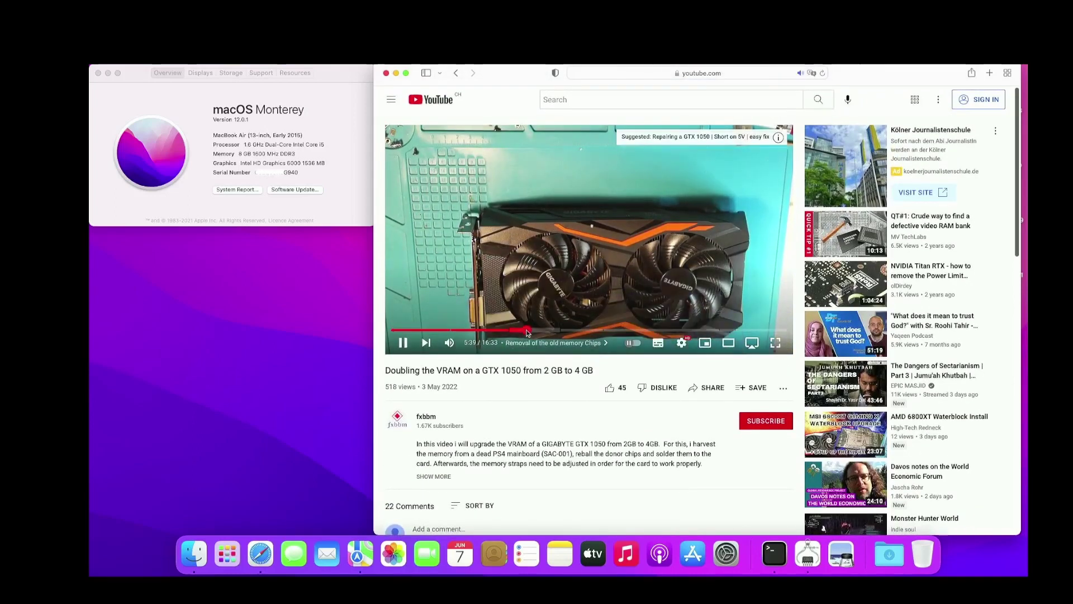
click(776, 342)
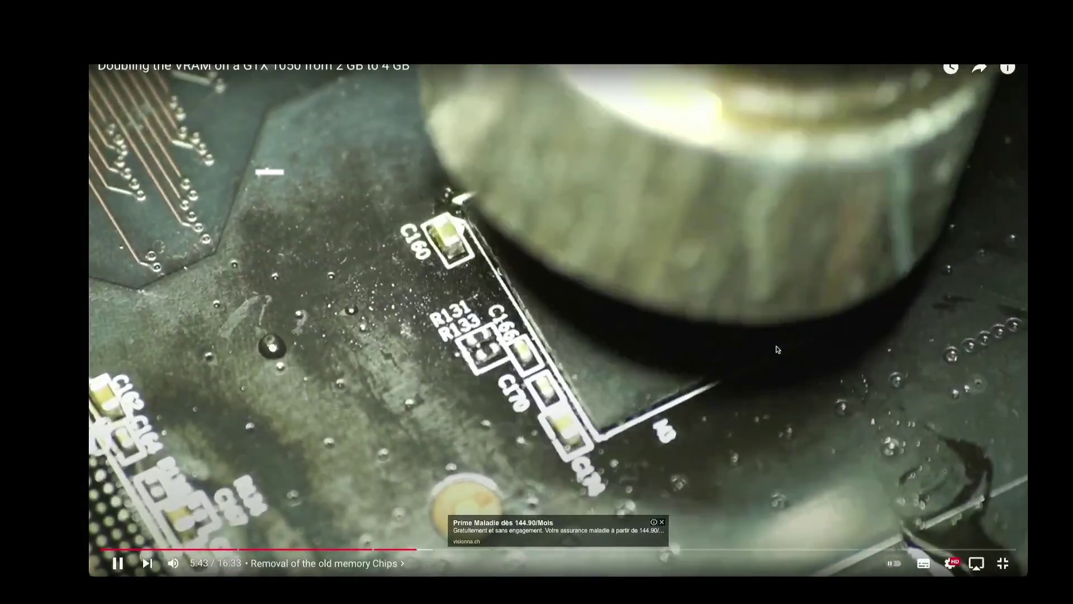
key(Escape)
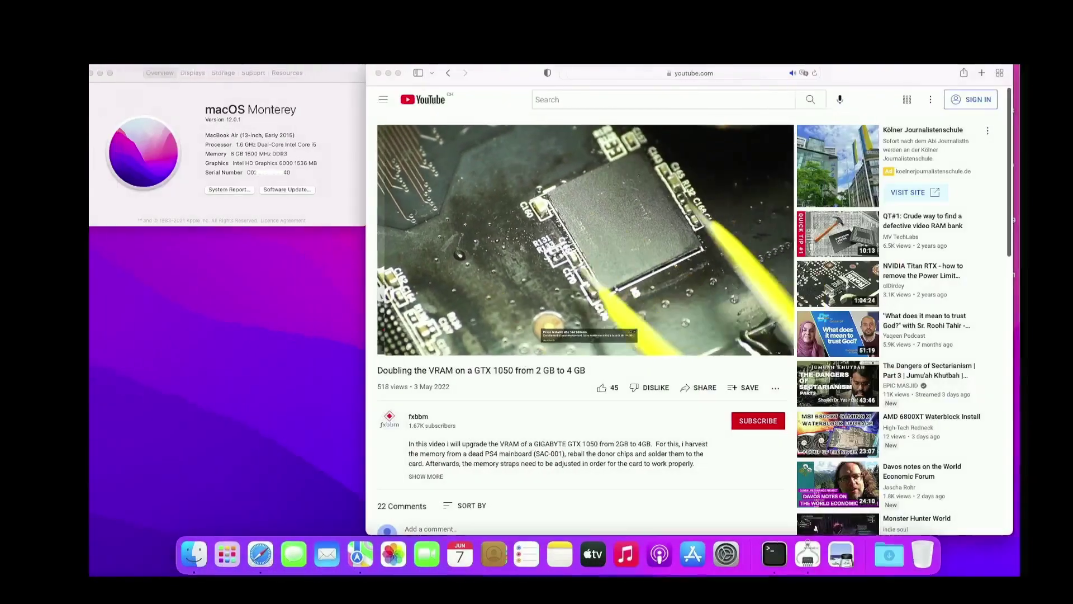
click(651, 299)
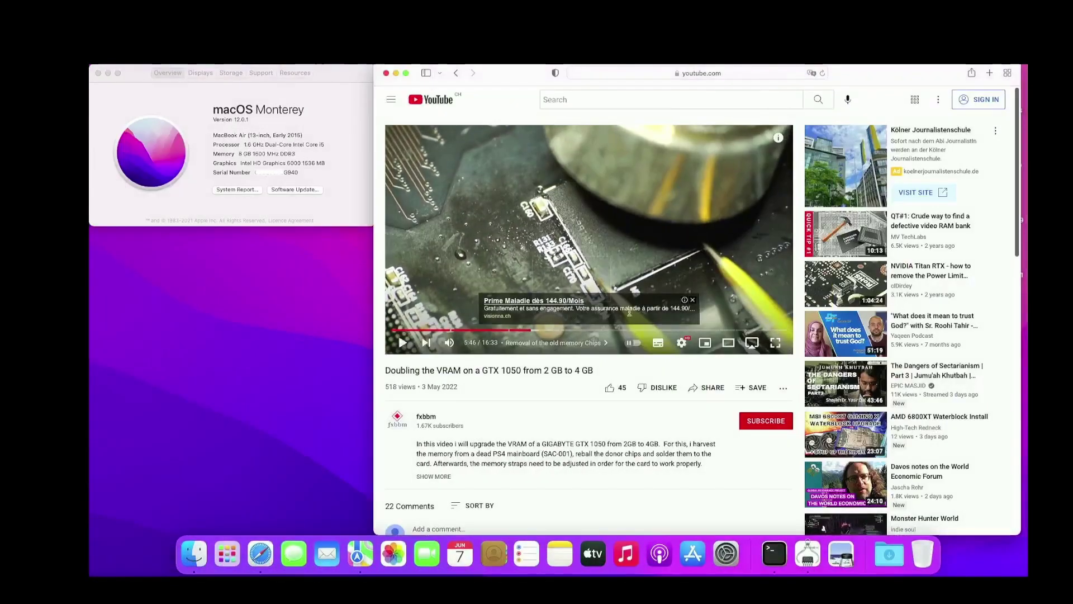
click(692, 300)
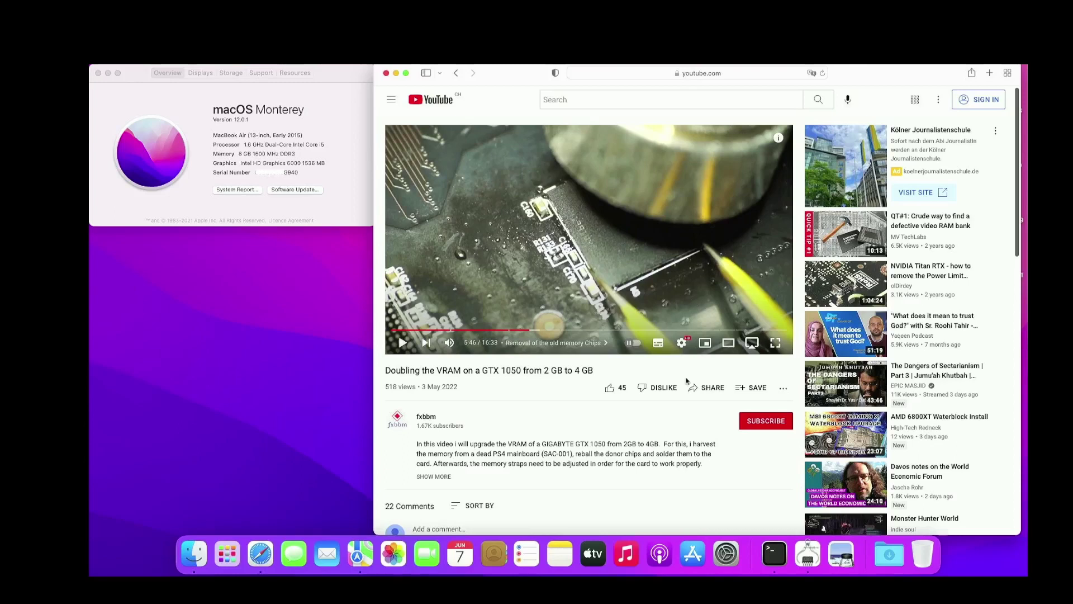
Step: Switch to Maps, zoom in on western Europe, and close the map window
click(364, 553)
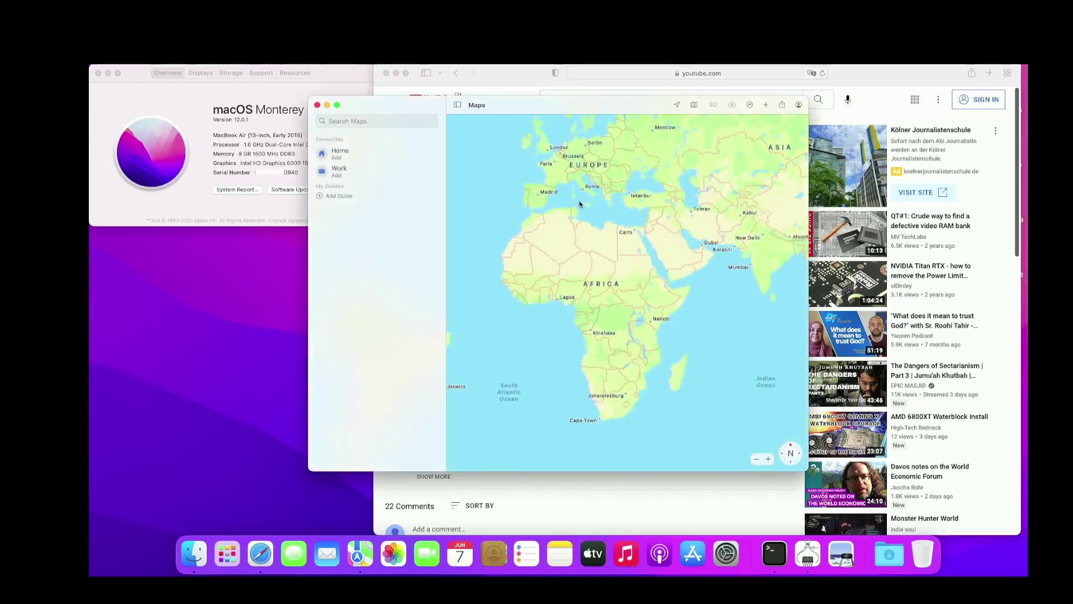
scroll(579, 201, up, 2)
scroll(579, 204, up, 2)
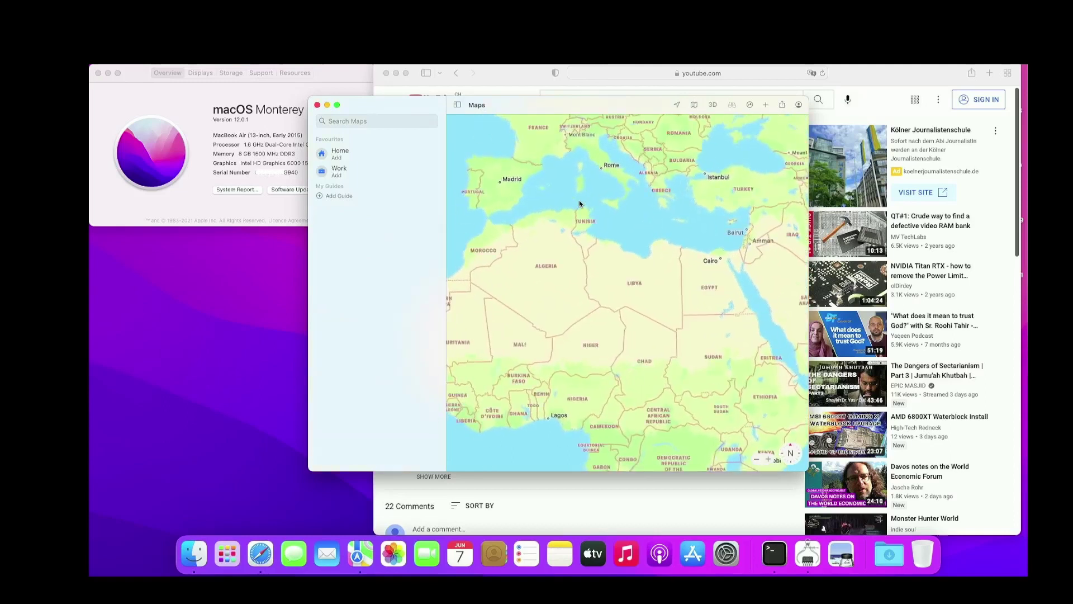
scroll(579, 205, up, 5)
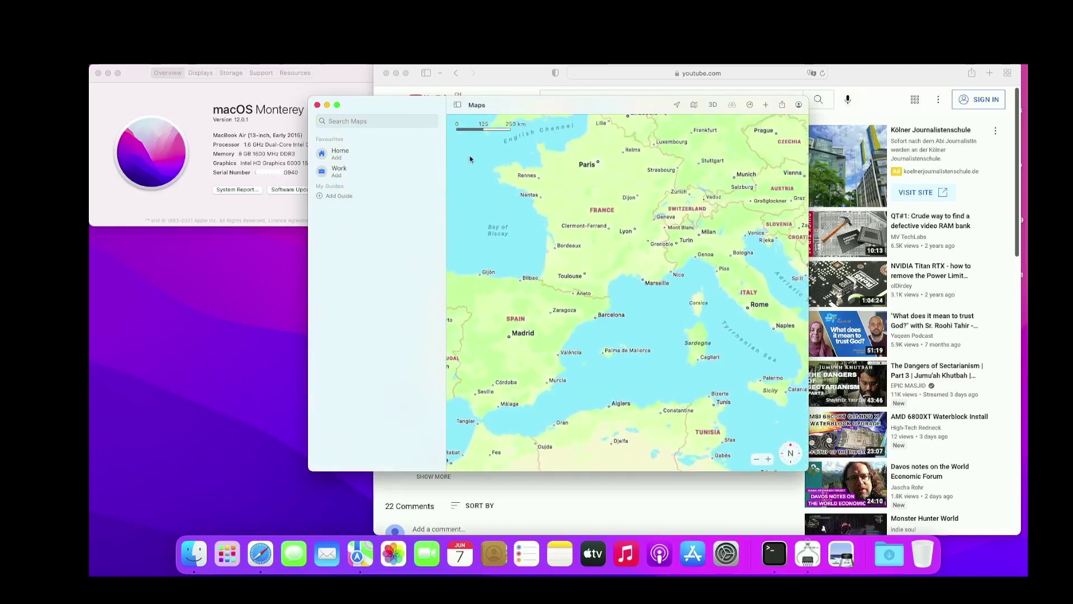
click(316, 105)
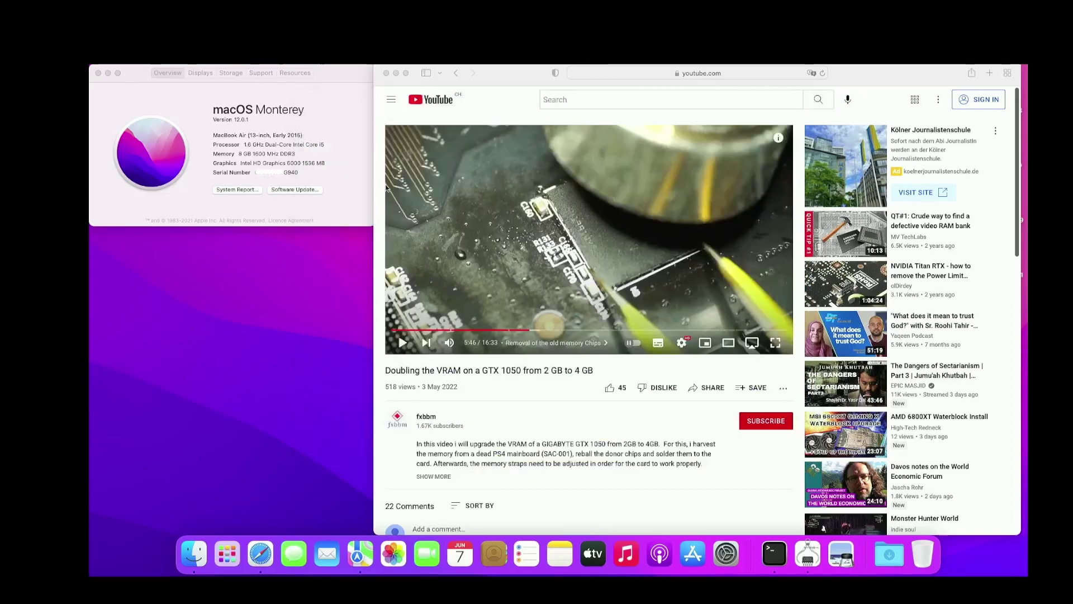